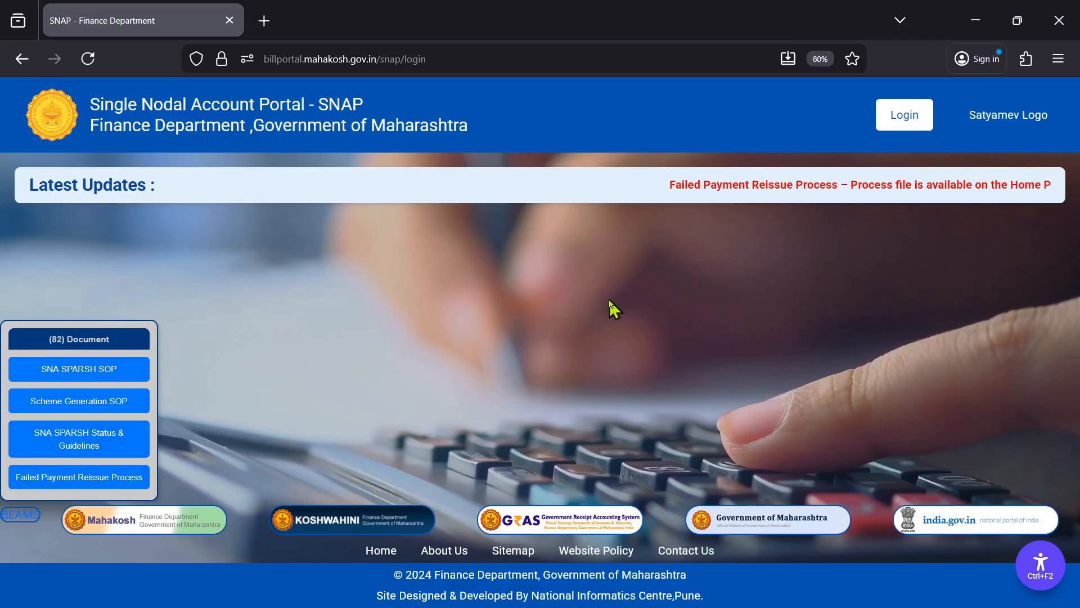
drag(630, 185, 711, 220)
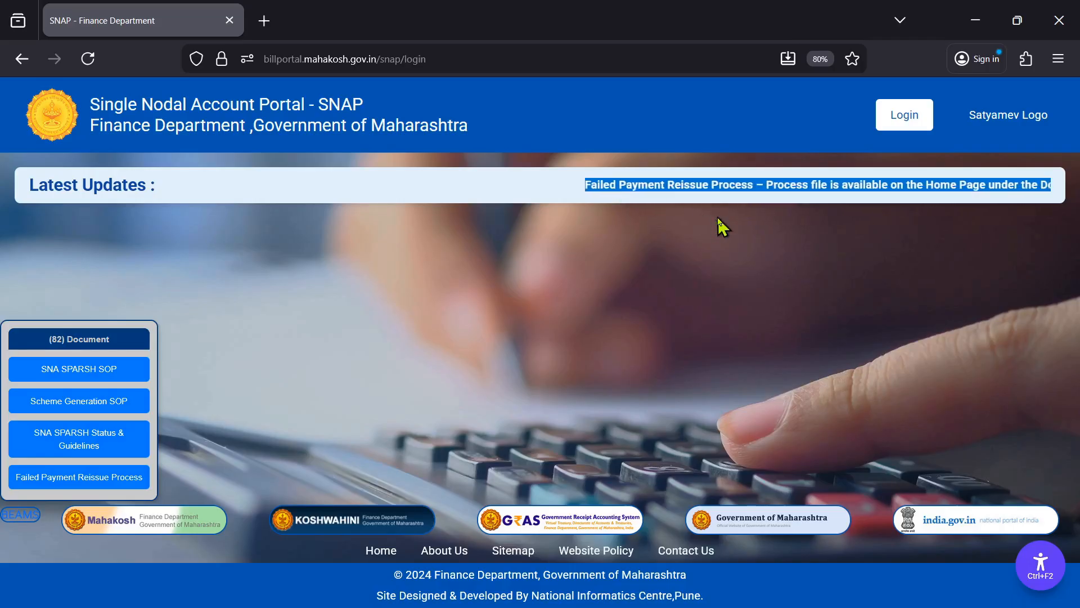
click(714, 236)
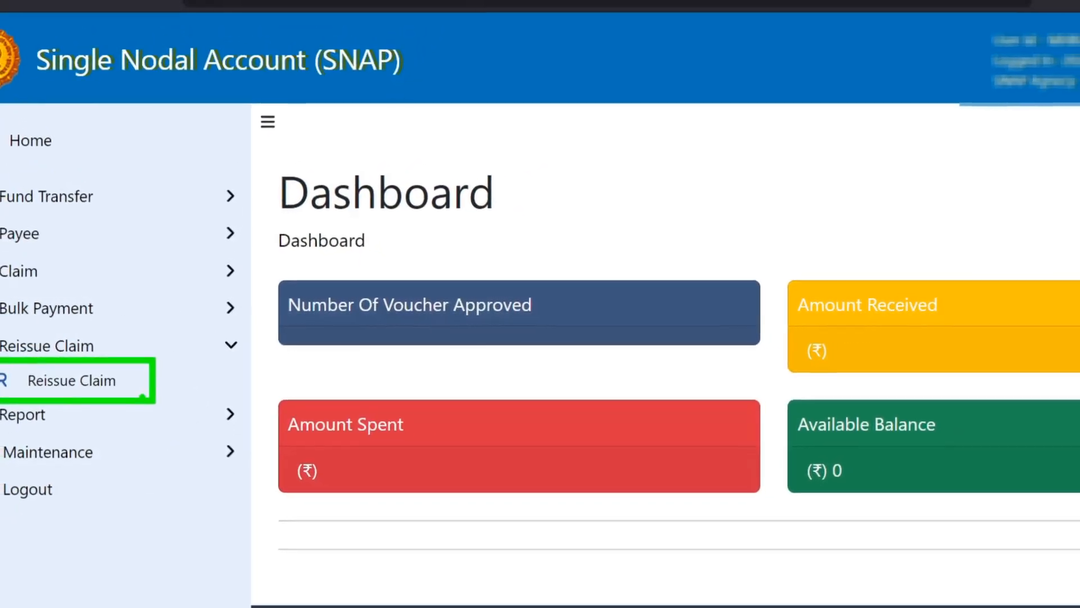
- Open the Regular Reissue Claim form and list the account-based failed claims for financial year 2025-2026
click(109, 380)
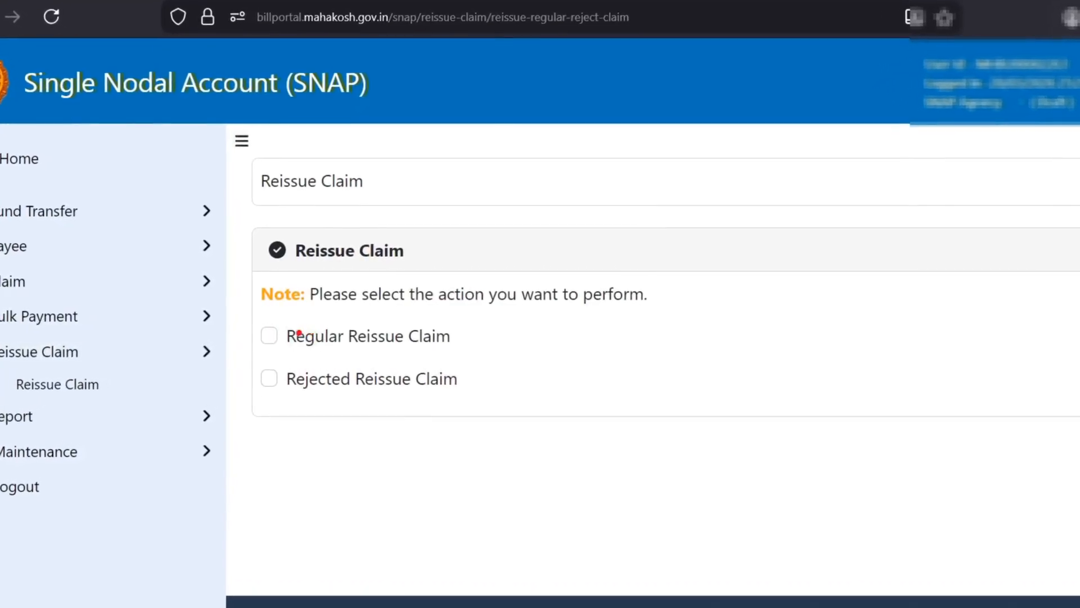
click(390, 330)
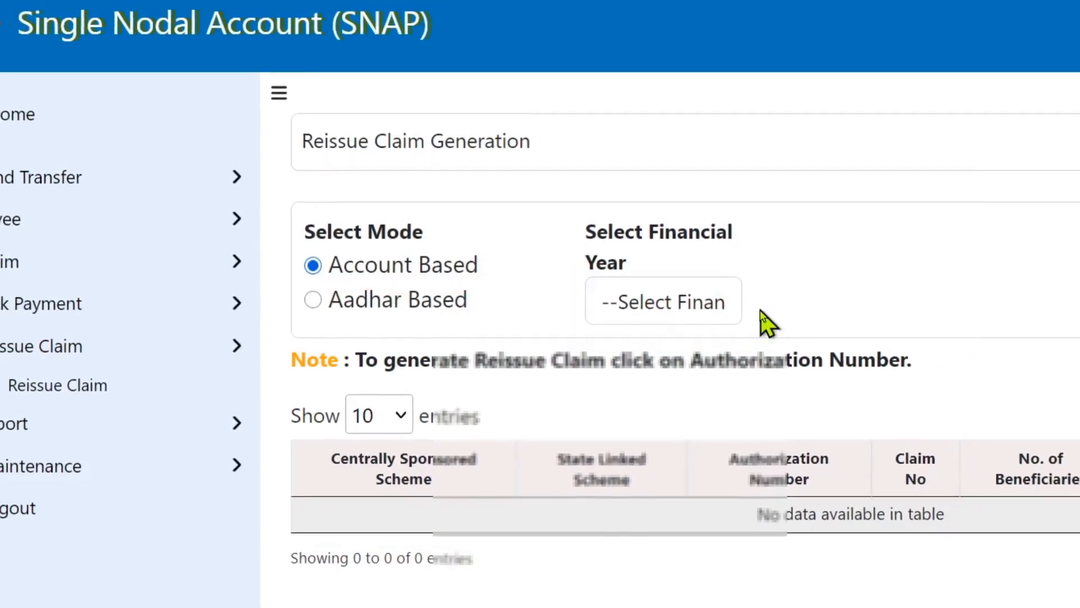
click(731, 305)
click(678, 433)
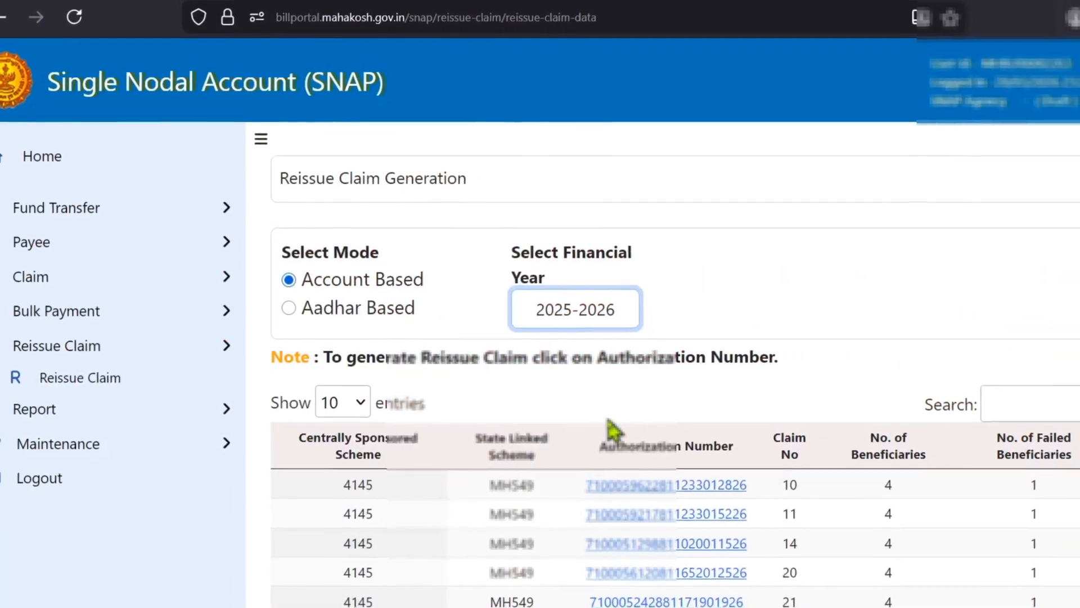
key(ctrl+minus)
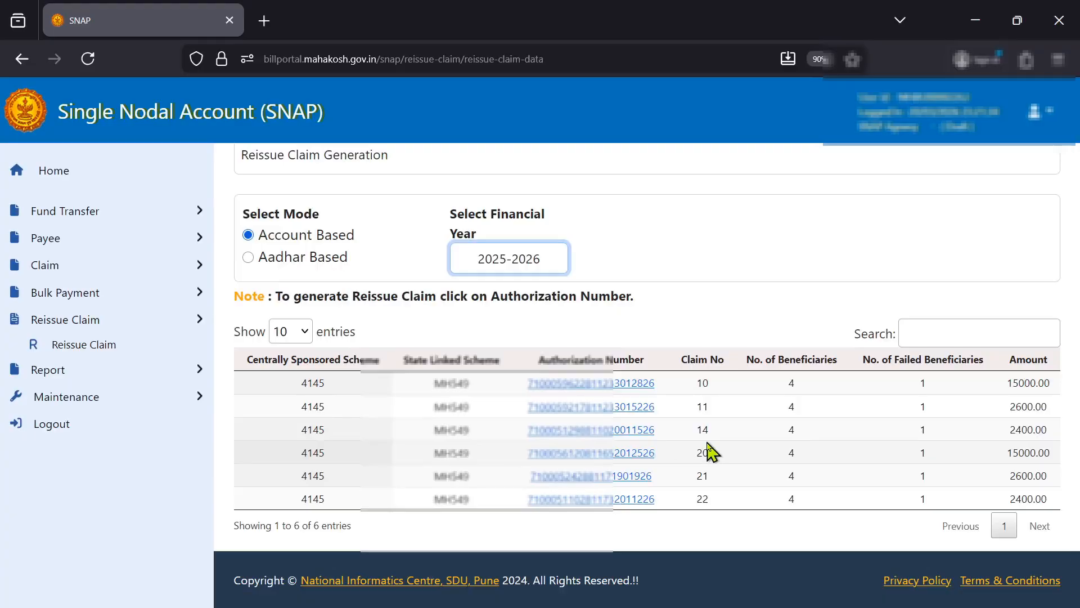
- Check the two 1.11.2 Yaga teacher columns in the SNA Sparsh Bill Formula workbook in Excel, and return to SNAP in Firefox
key(alt+Tab)
key(alt+Tab)
key(Tab)
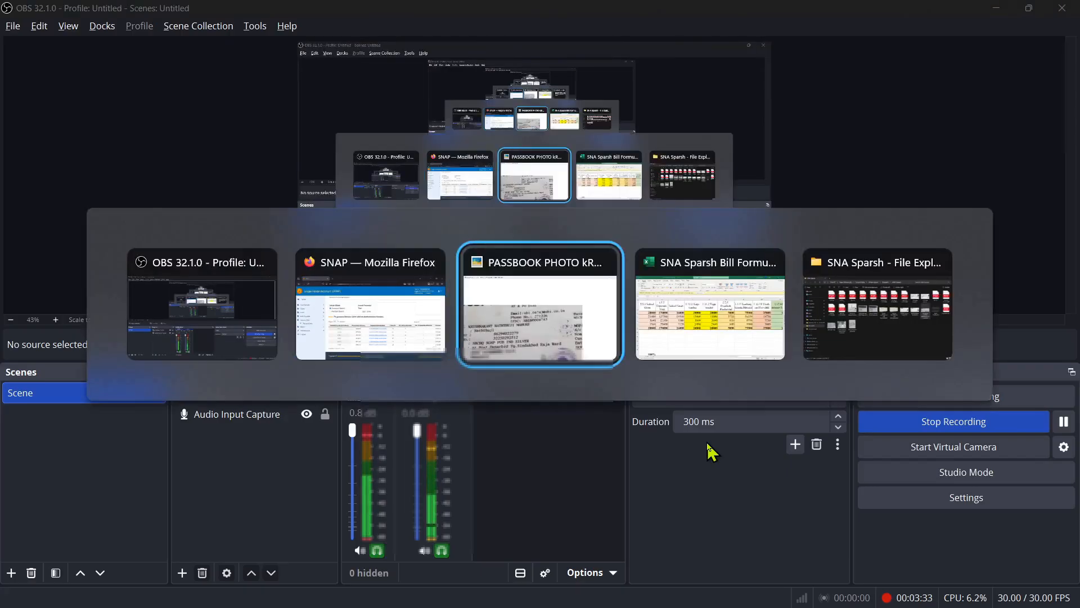
key(alt+Tab)
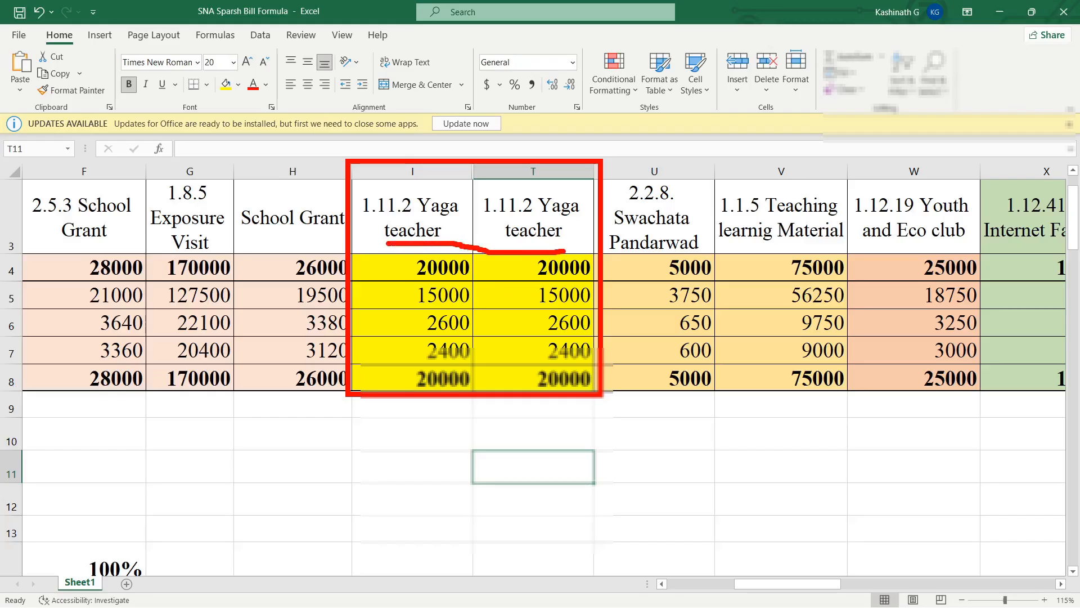
key(alt+Tab)
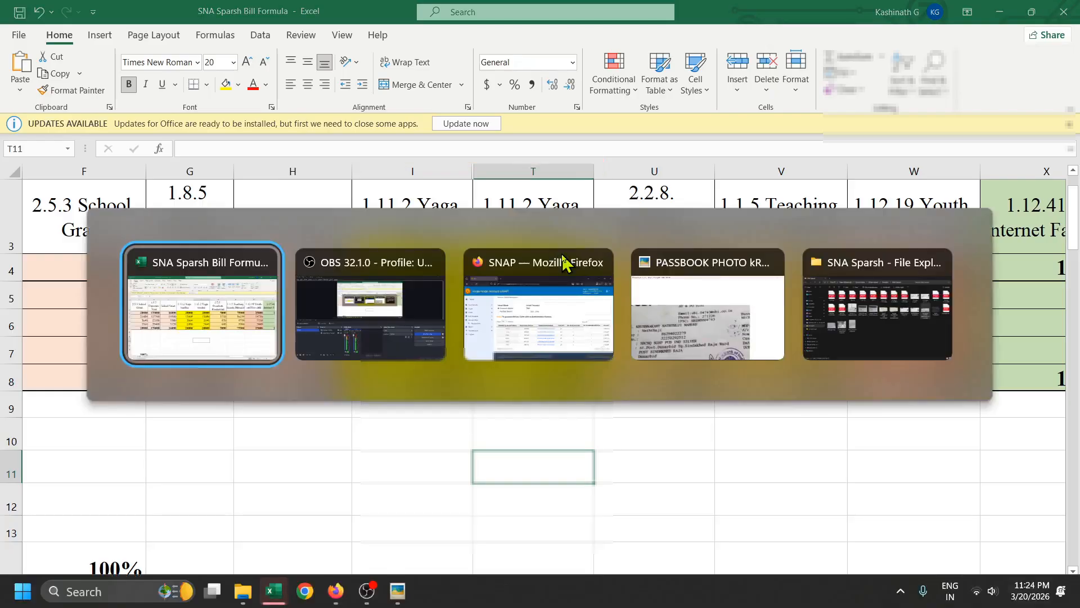
click(561, 262)
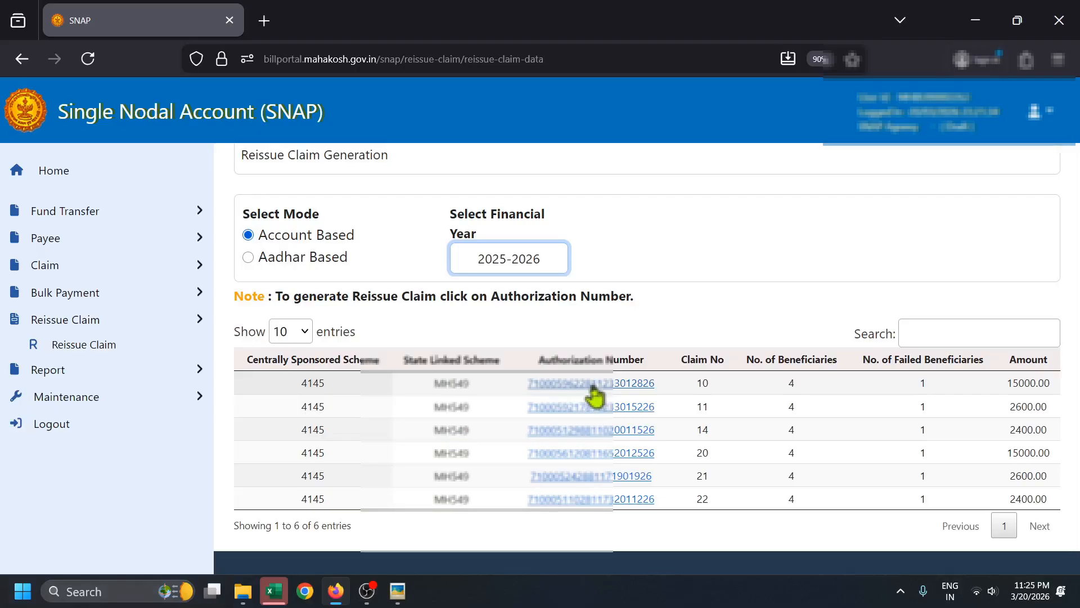
- Open claim 20 through its authorization number and load its failed beneficiary for editing
click(594, 387)
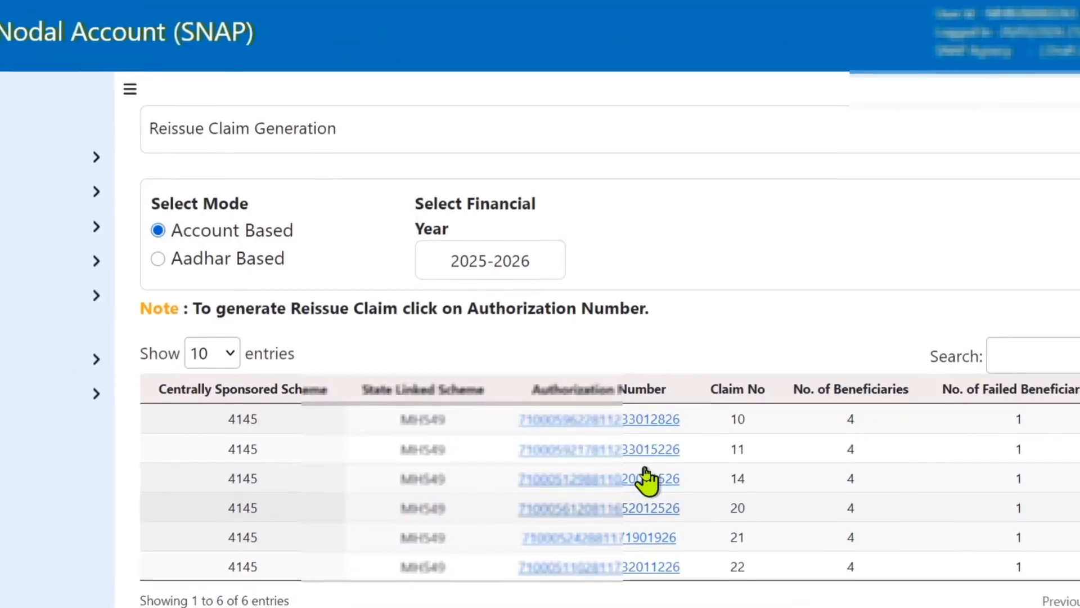
click(646, 478)
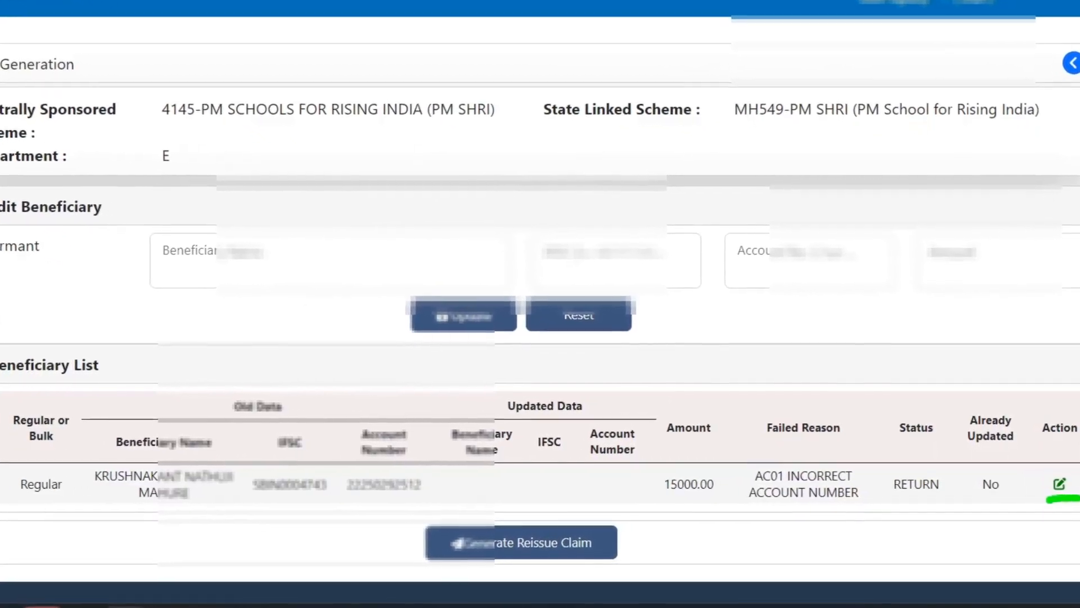
click(1065, 487)
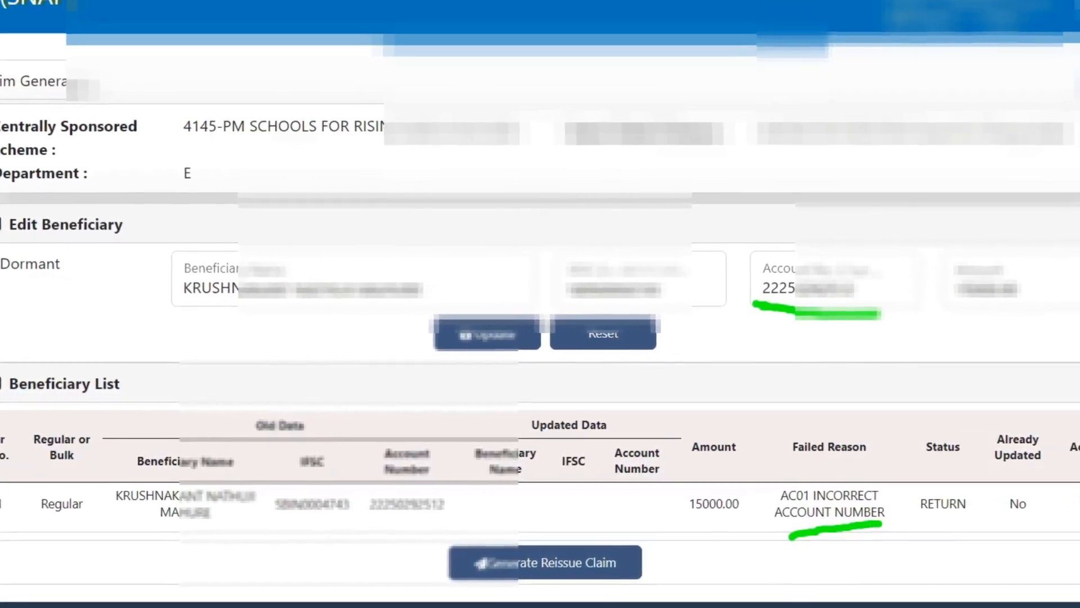
- Compare the beneficiary's account number with the passbook photo in the image viewer and return to SNAP in Firefox
key(alt+Tab)
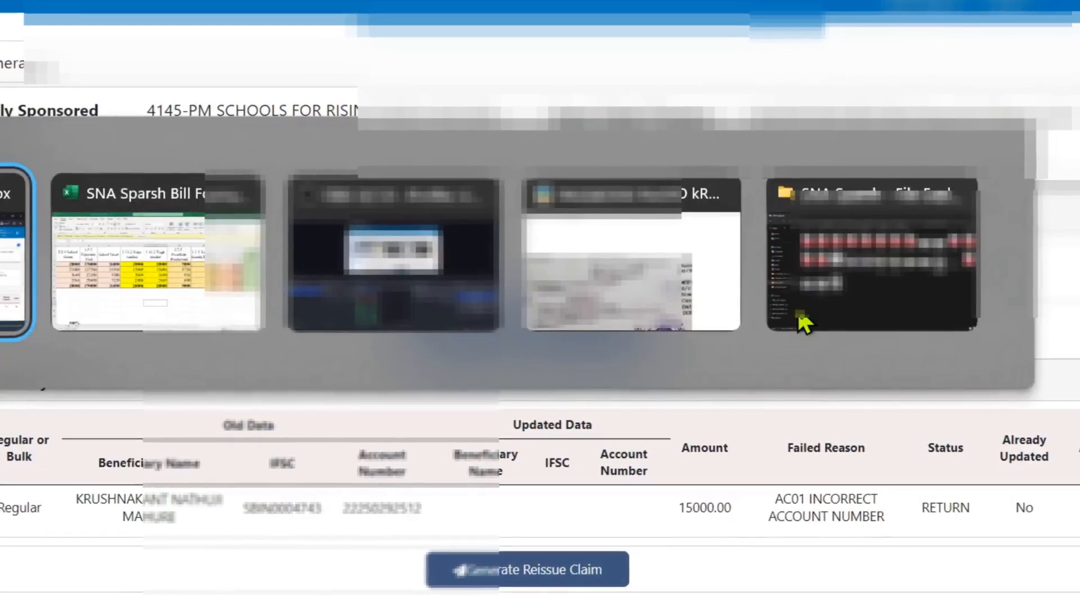
key(alt+Tab)
key(alt+Tab)
key(alt+Tab)
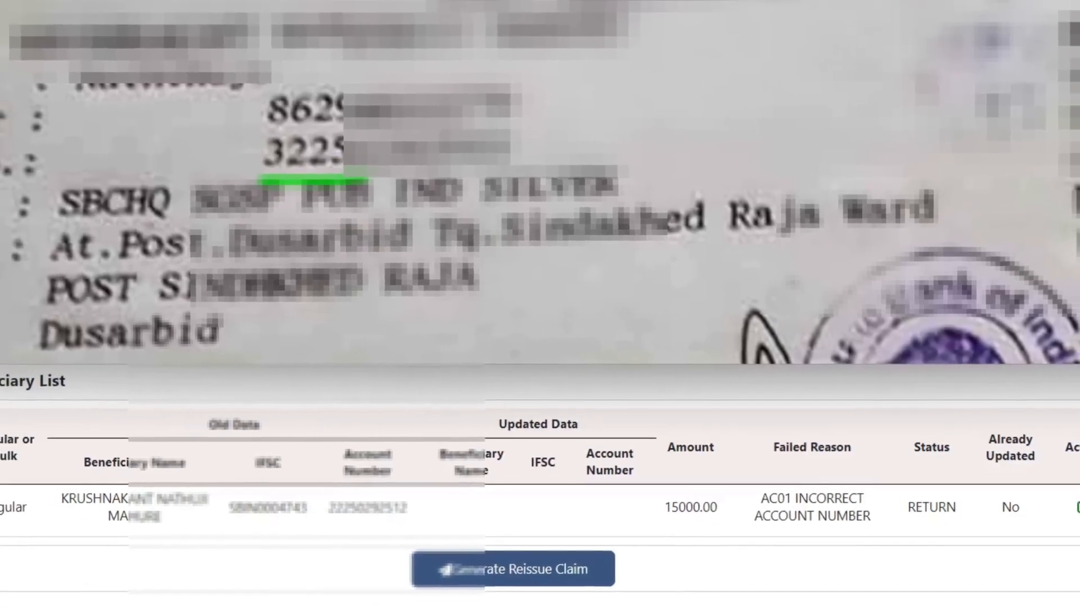
key(alt+Tab)
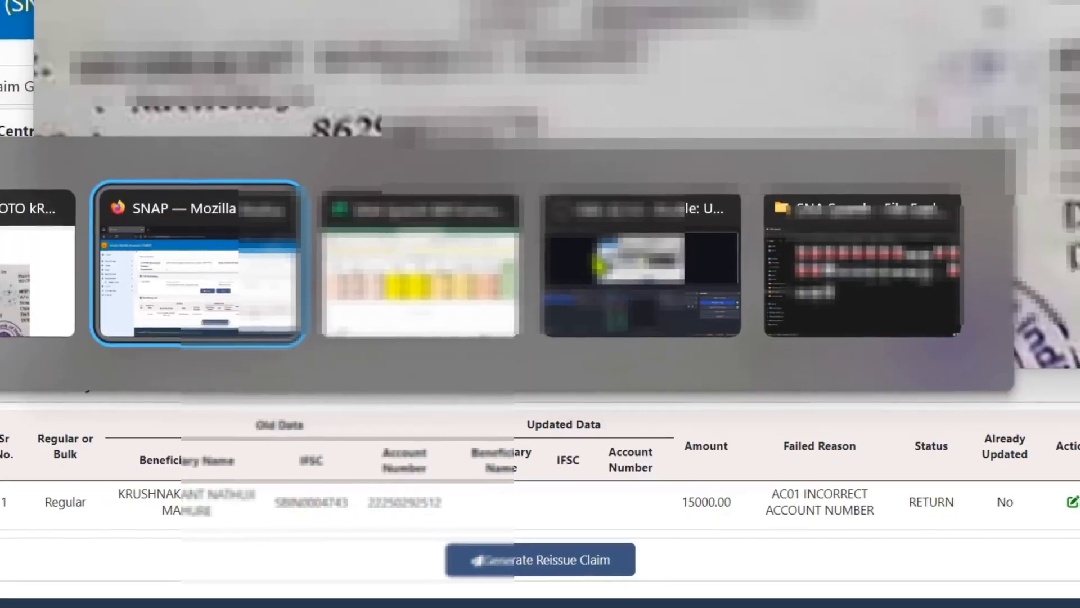
key(alt+Tab)
key(alt+Tab)
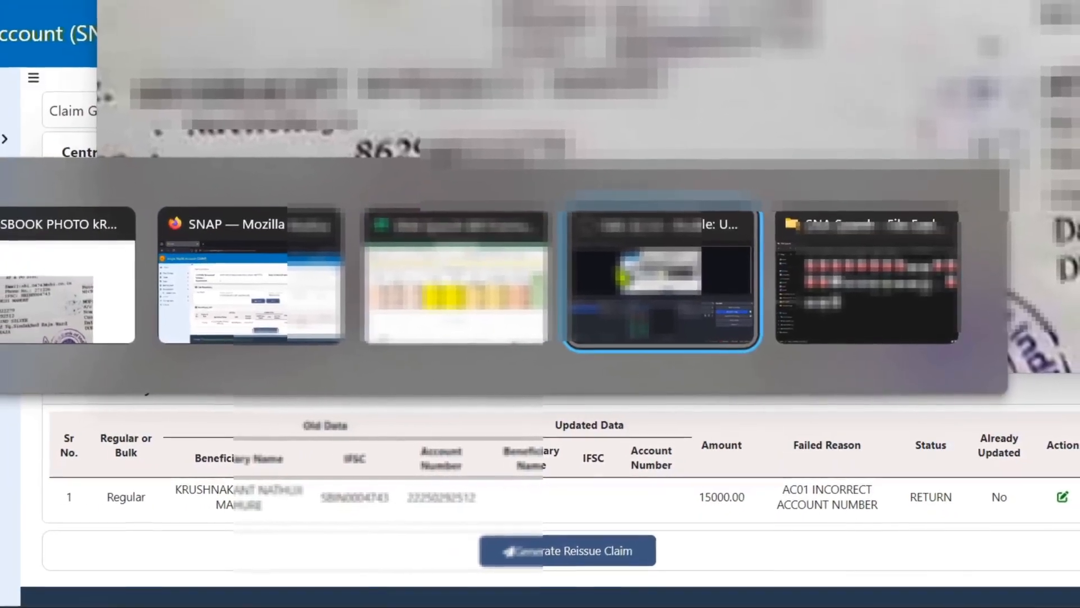
key(alt+Tab)
key(alt+Tab)
key(alt+Tab)
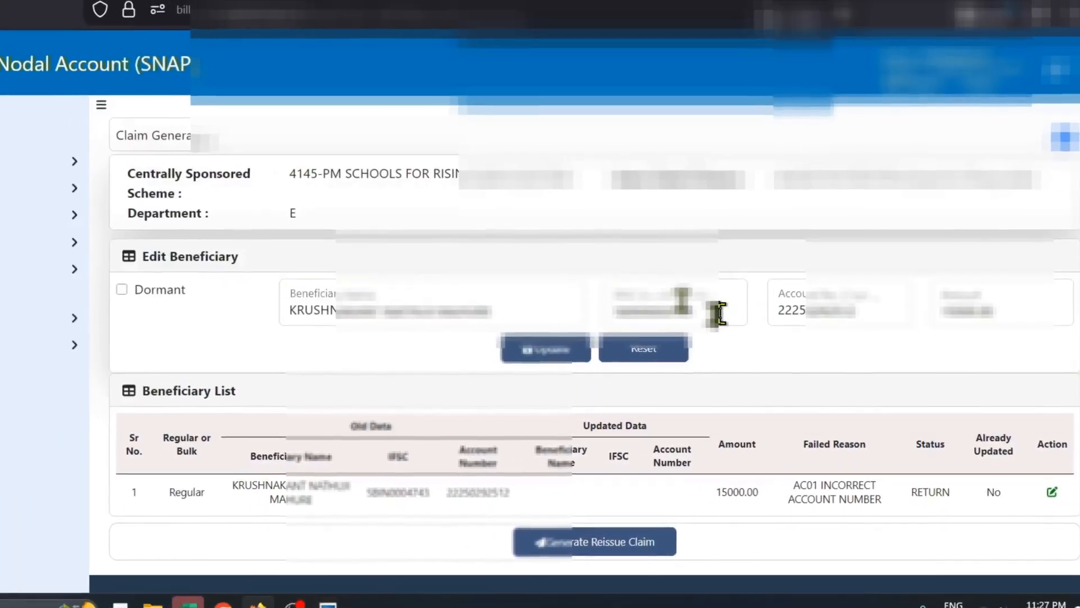
- Correct the first digit of the beneficiary's account number to match the passbook and save the updated beneficiary
click(788, 312)
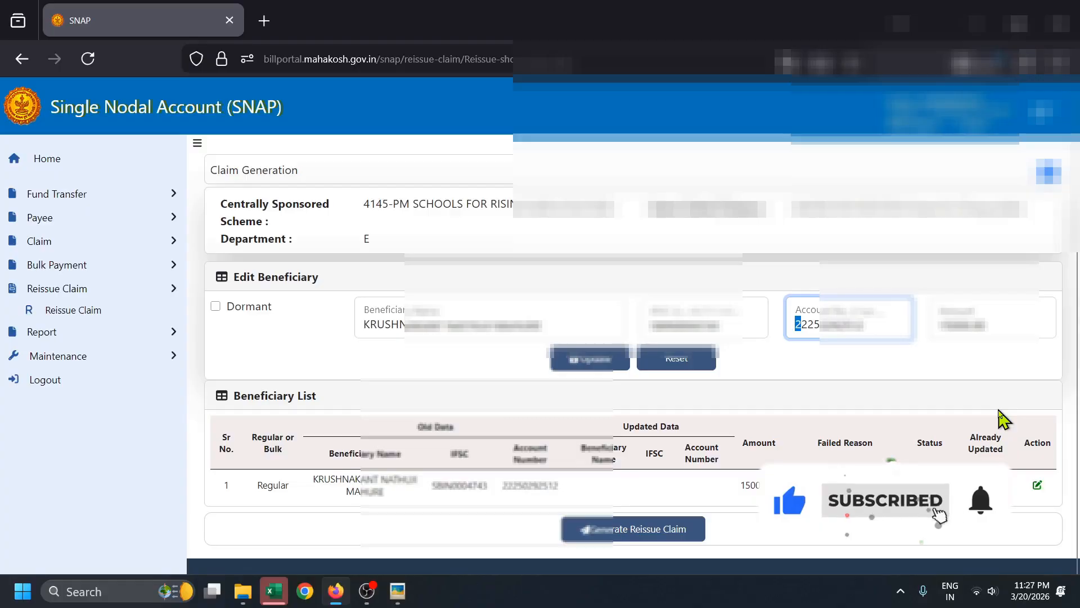
text(3)
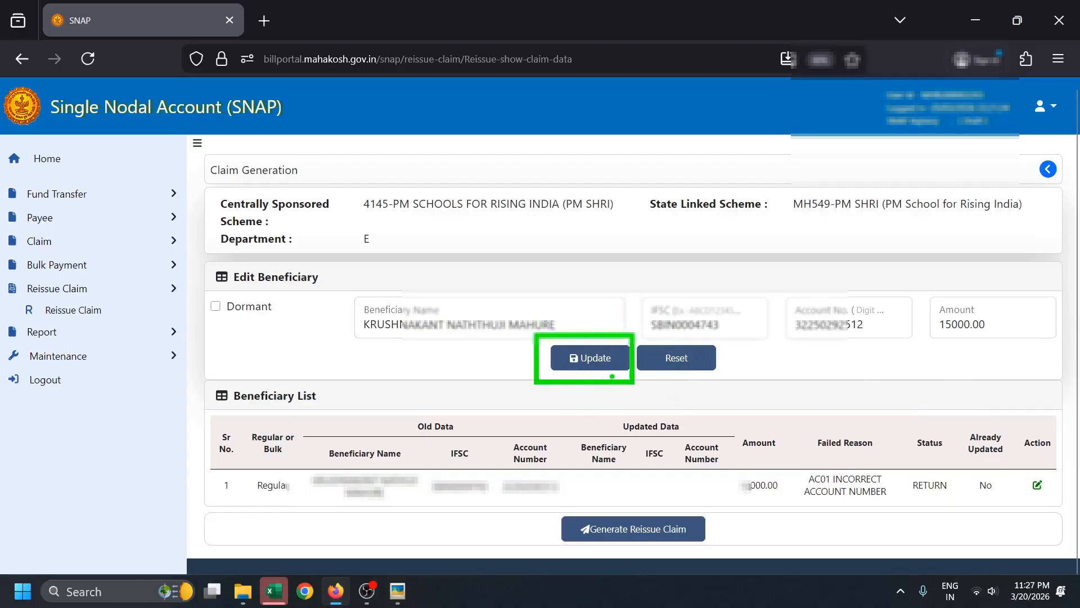
click(600, 365)
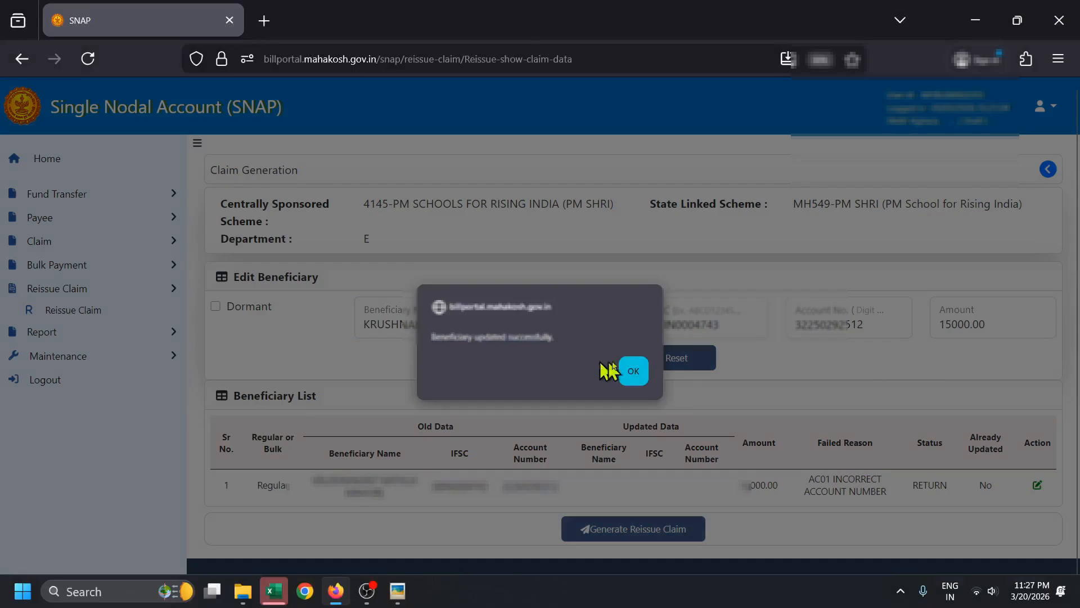
click(634, 371)
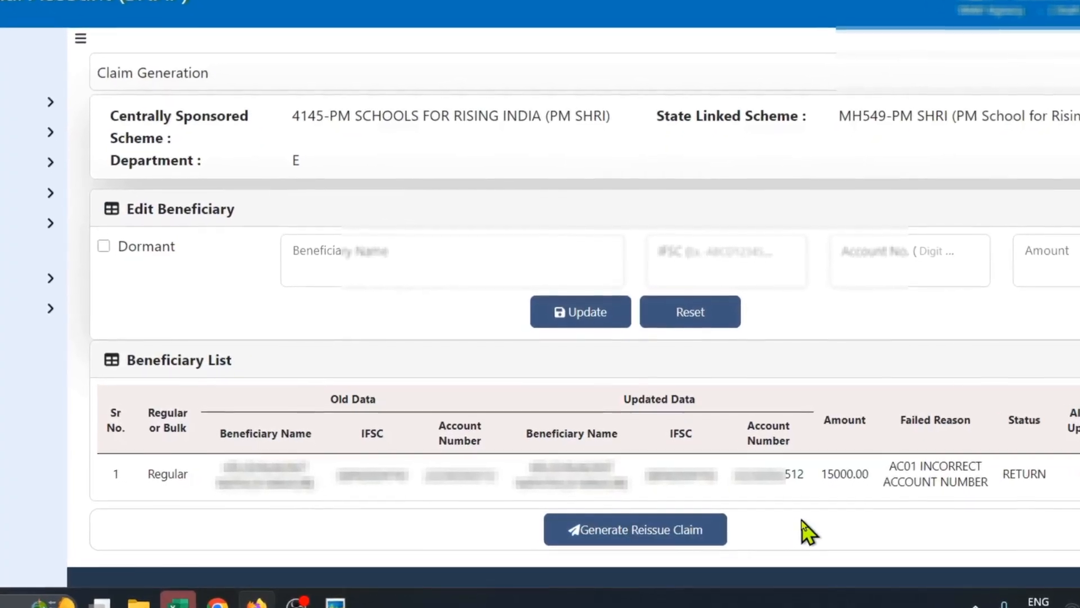
- Generate the reissue claim for the updated beneficiary and review the claim PDF
click(714, 531)
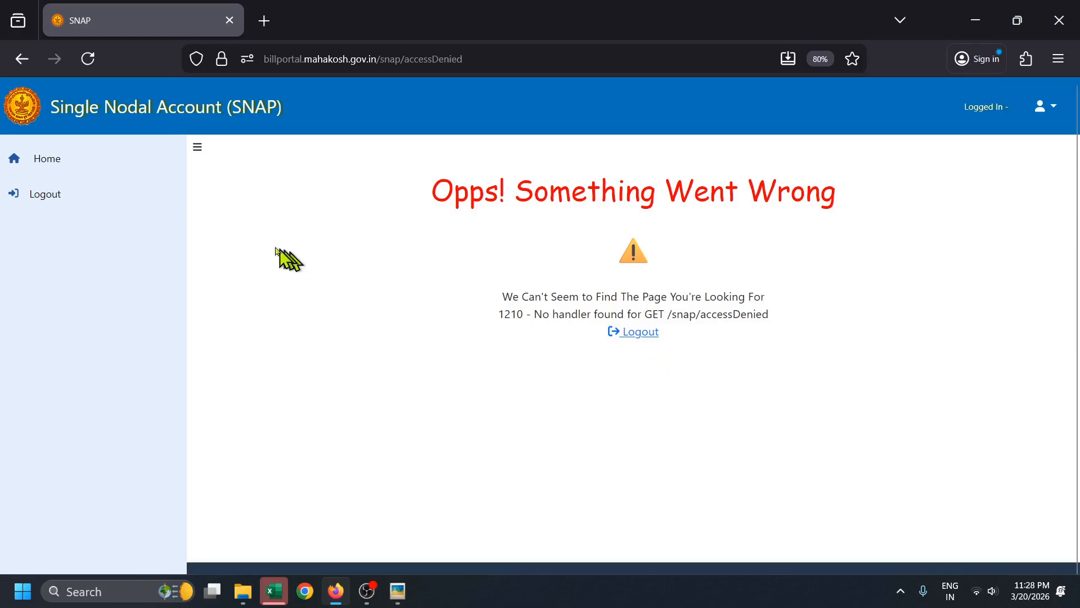
click(1049, 116)
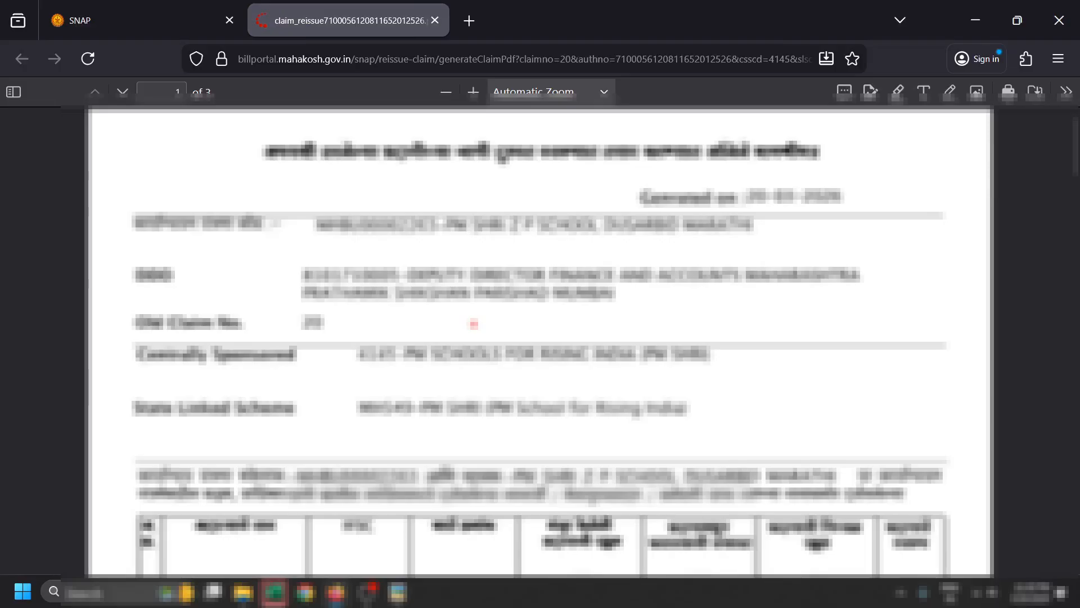
click(101, 22)
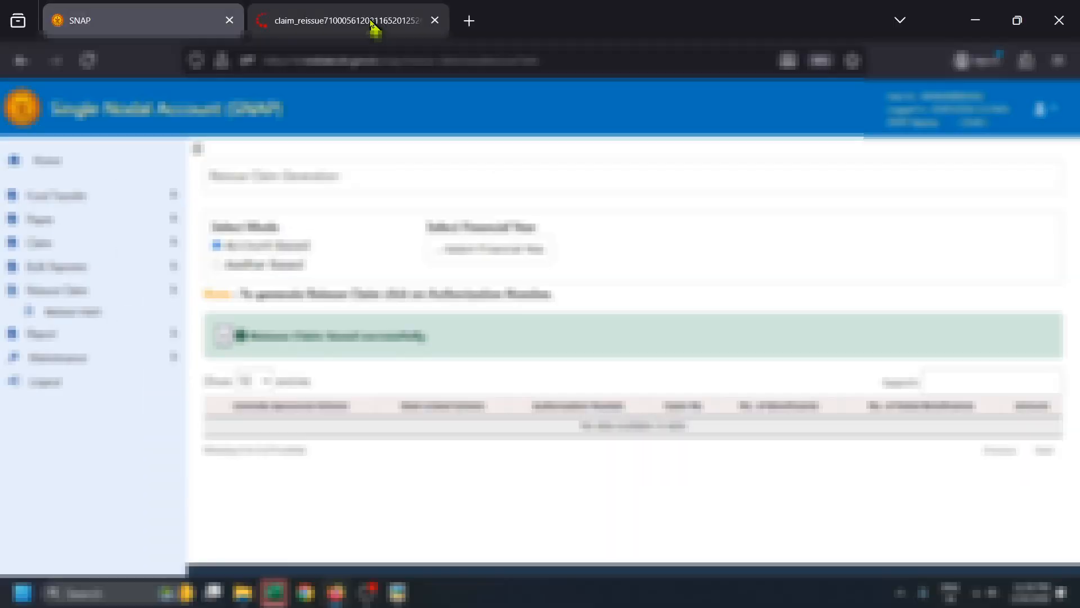
click(373, 26)
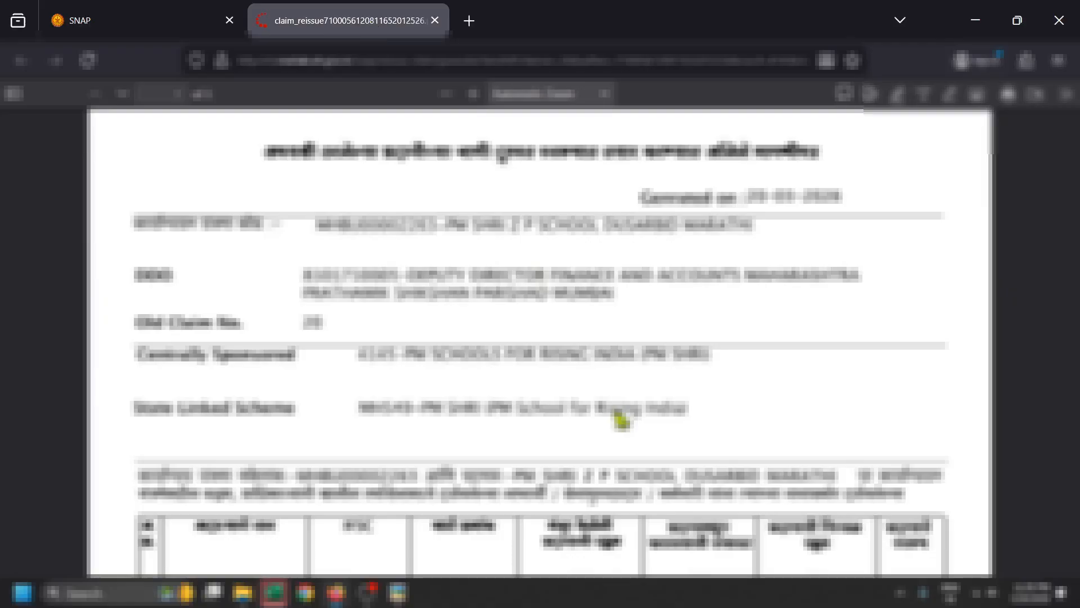
click(140, 29)
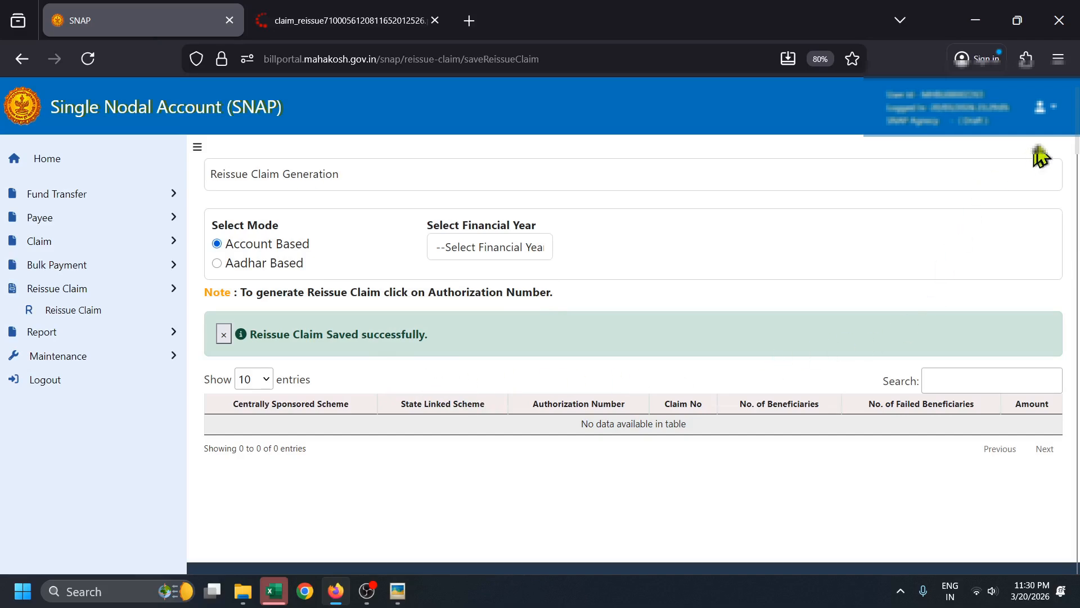
- Log out of the Draft login and, in the Final login, list the account-based reissue claims for approval for financial year 2025-2026
click(1047, 124)
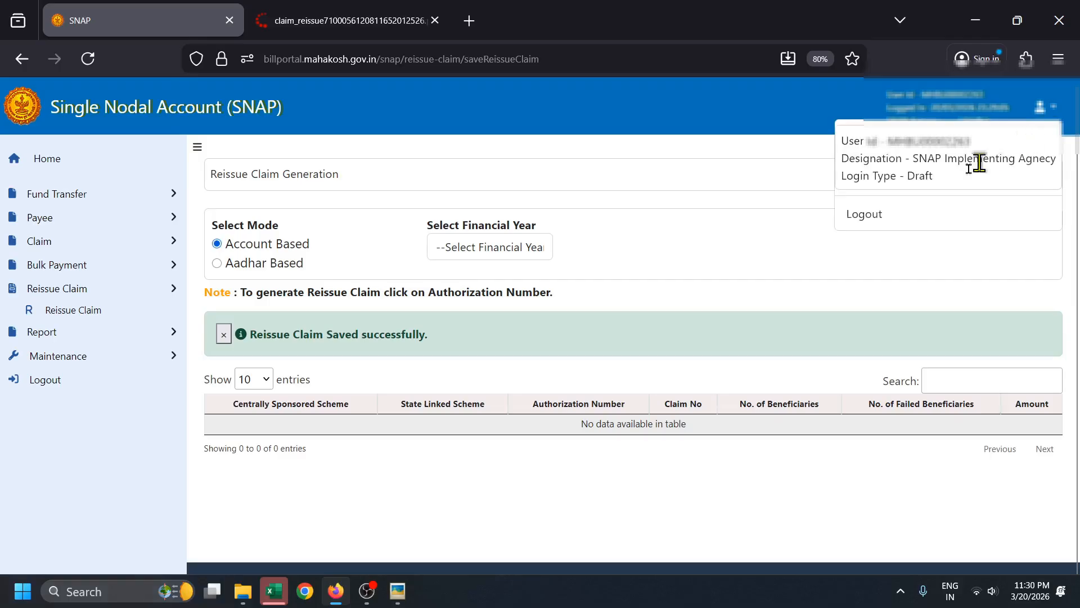
click(898, 224)
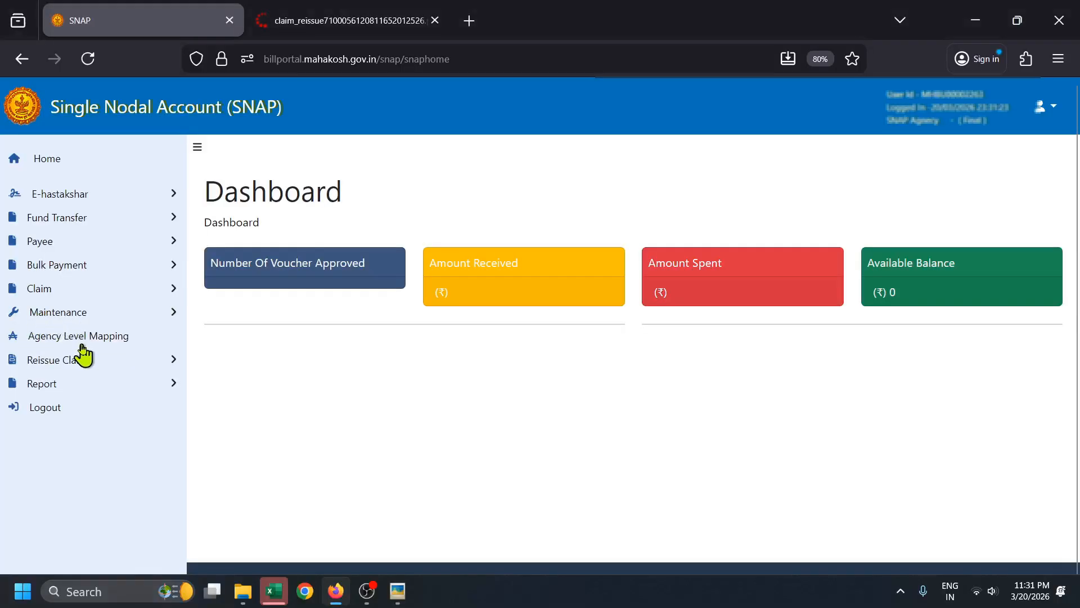
click(78, 367)
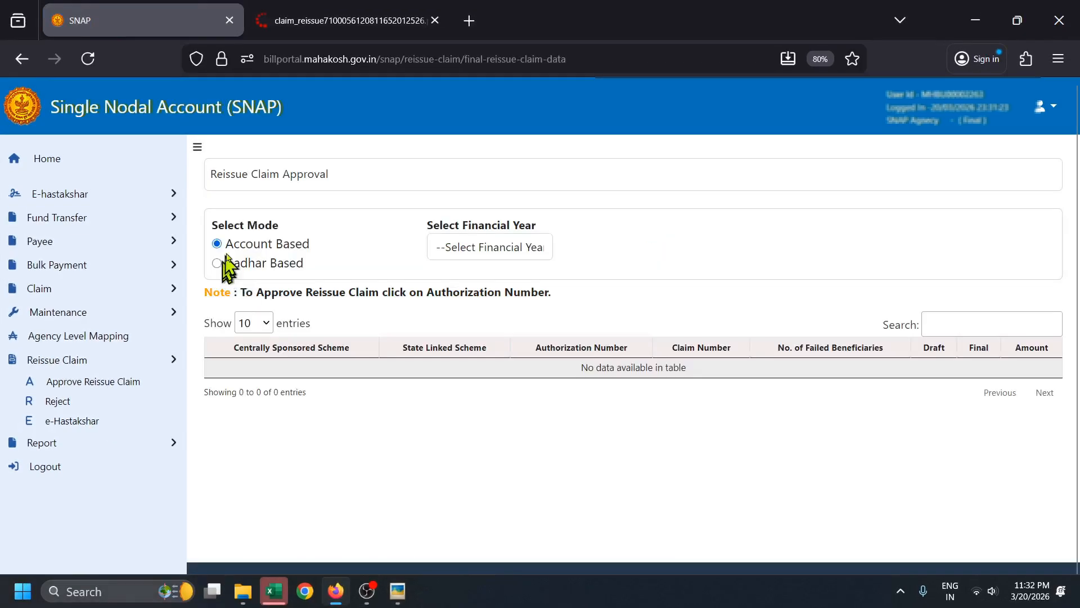
click(494, 248)
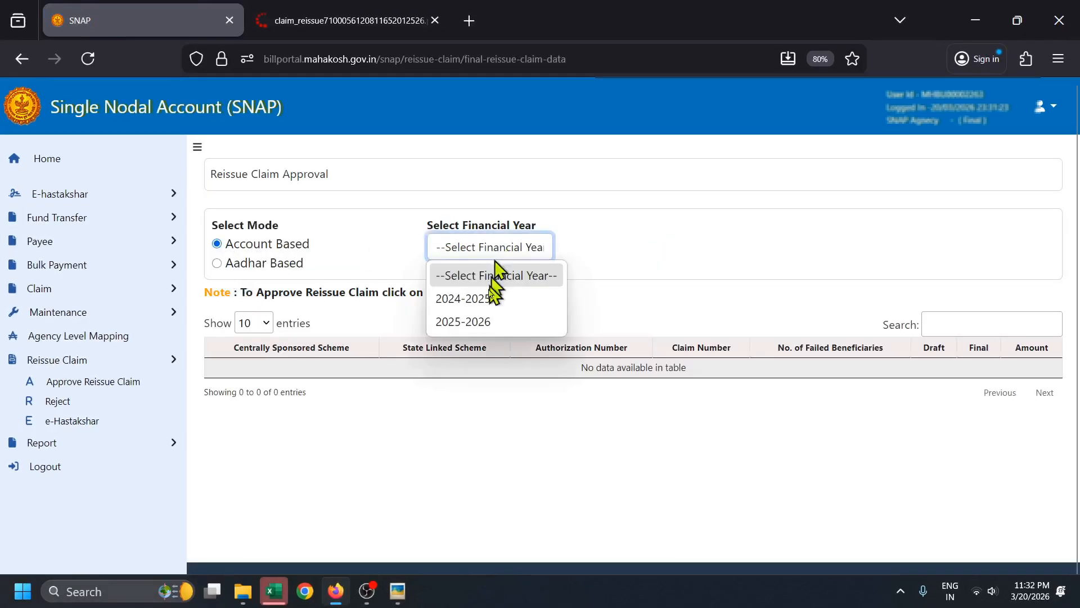
click(483, 323)
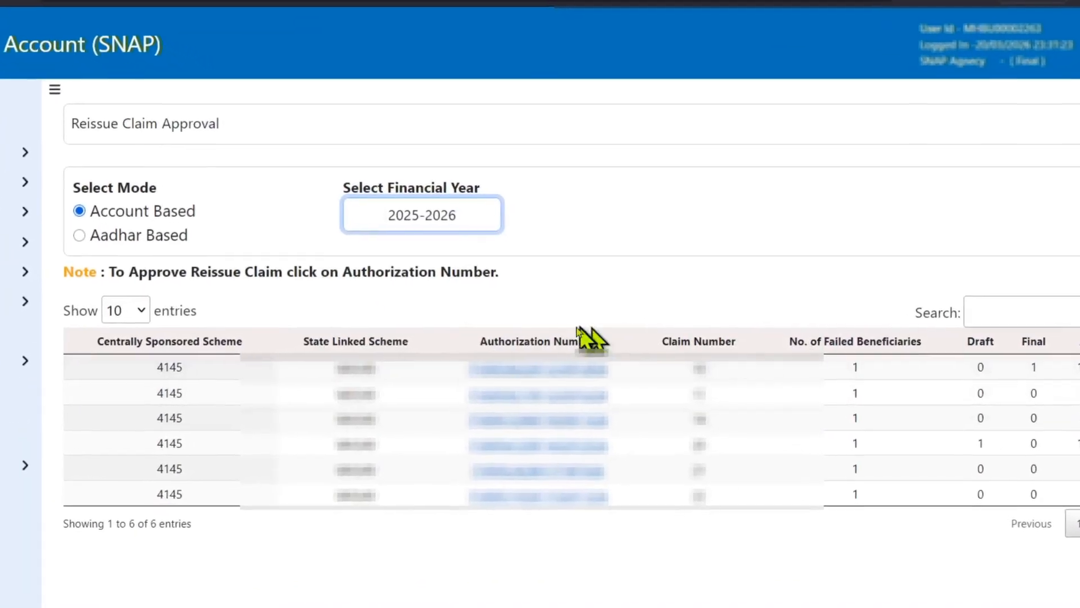
- Open the drafted reissue claim through its authorization number, approve it and view the approved claim's PDF
click(513, 374)
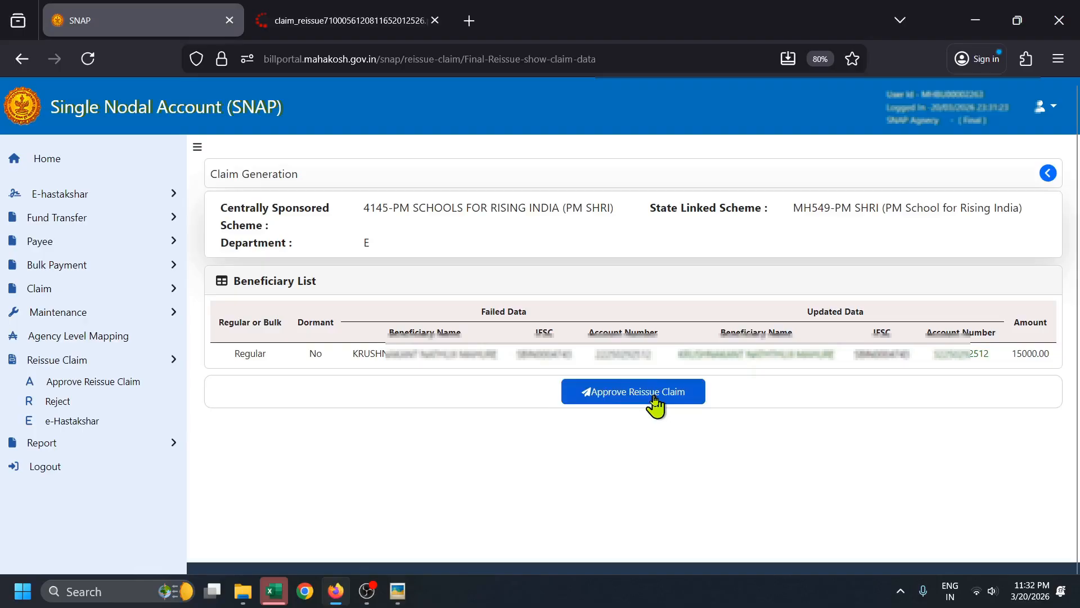
click(655, 399)
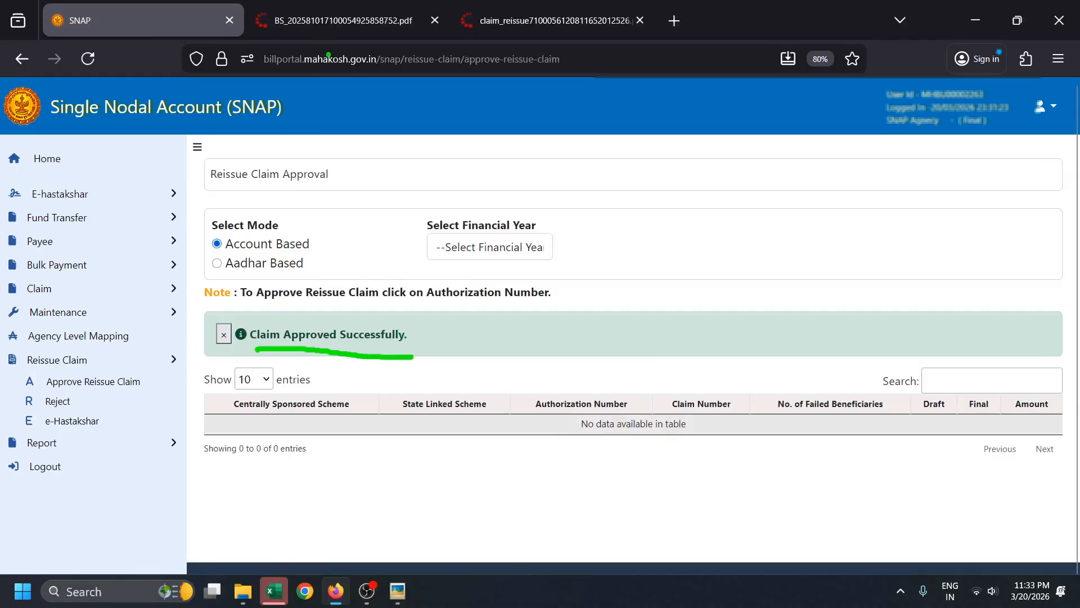
click(343, 20)
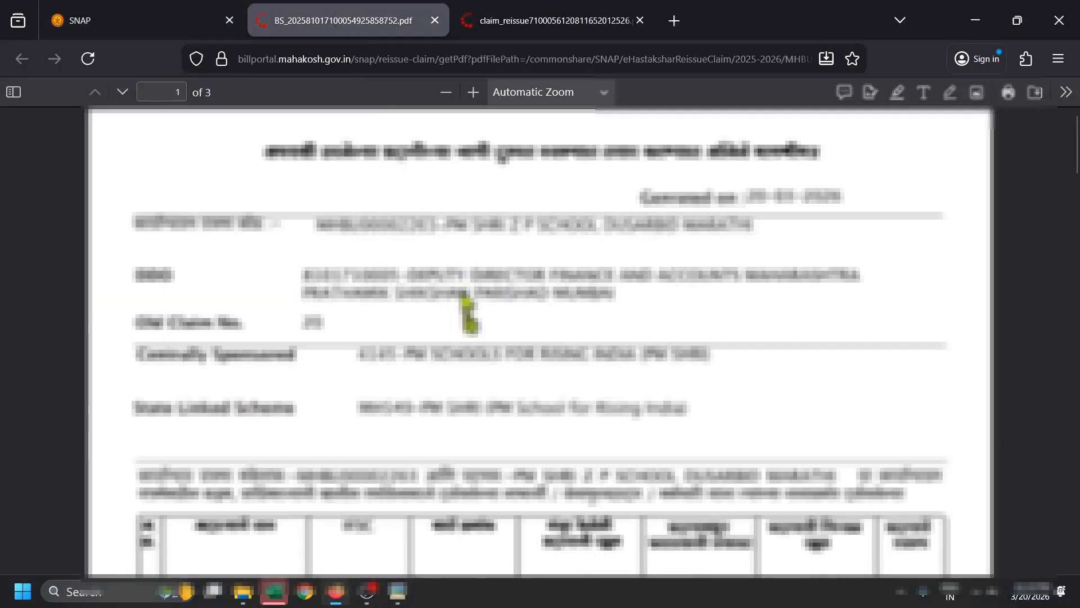
- Return to SNAP, list the reissue claims for e-Hastakshar and review the PDF of the first claim in the list
click(140, 27)
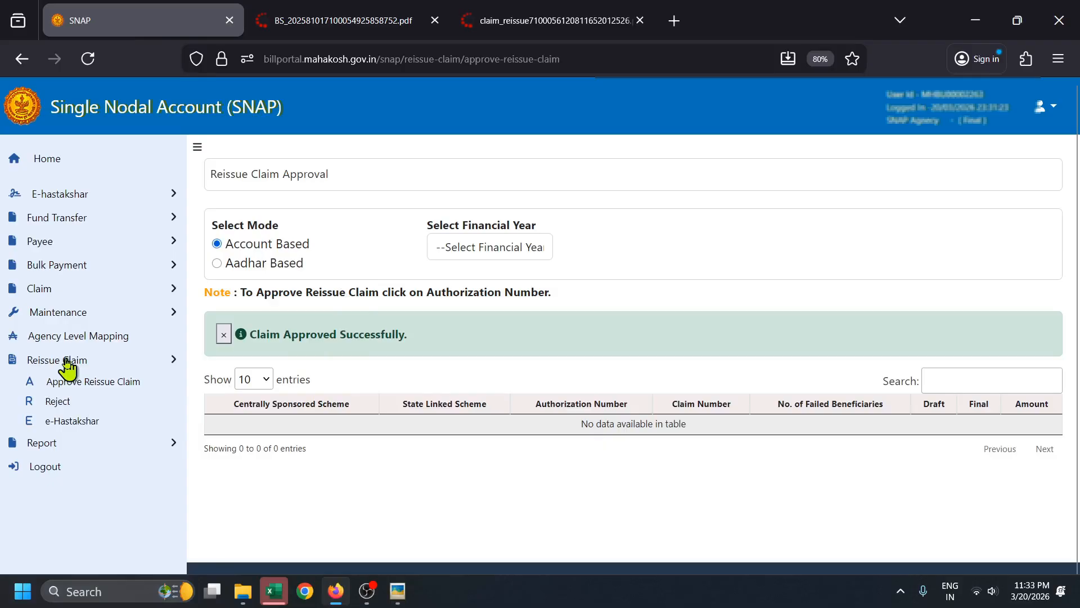
click(73, 420)
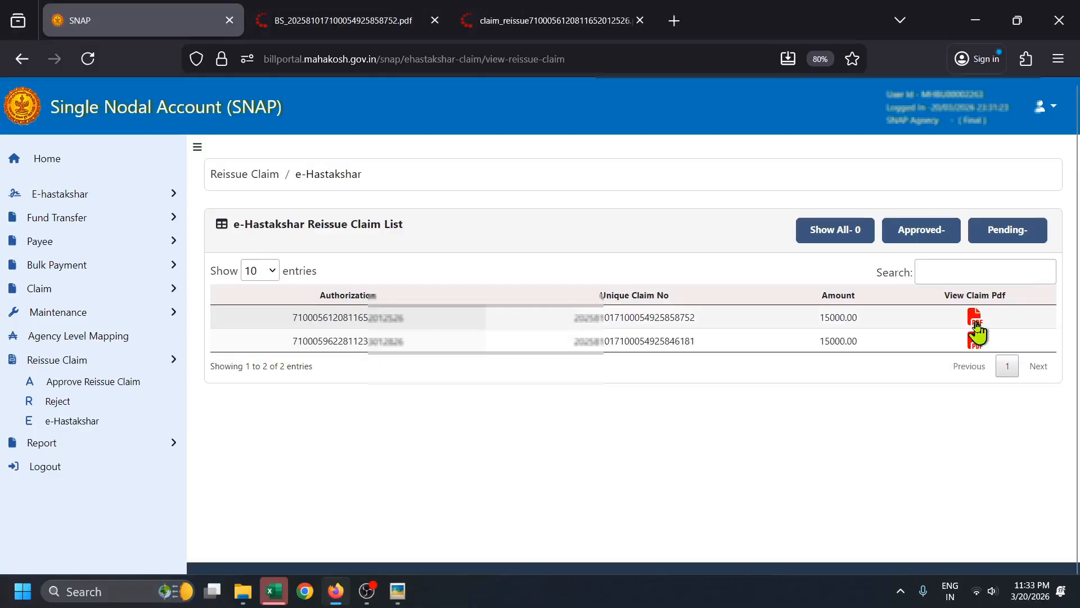
click(976, 325)
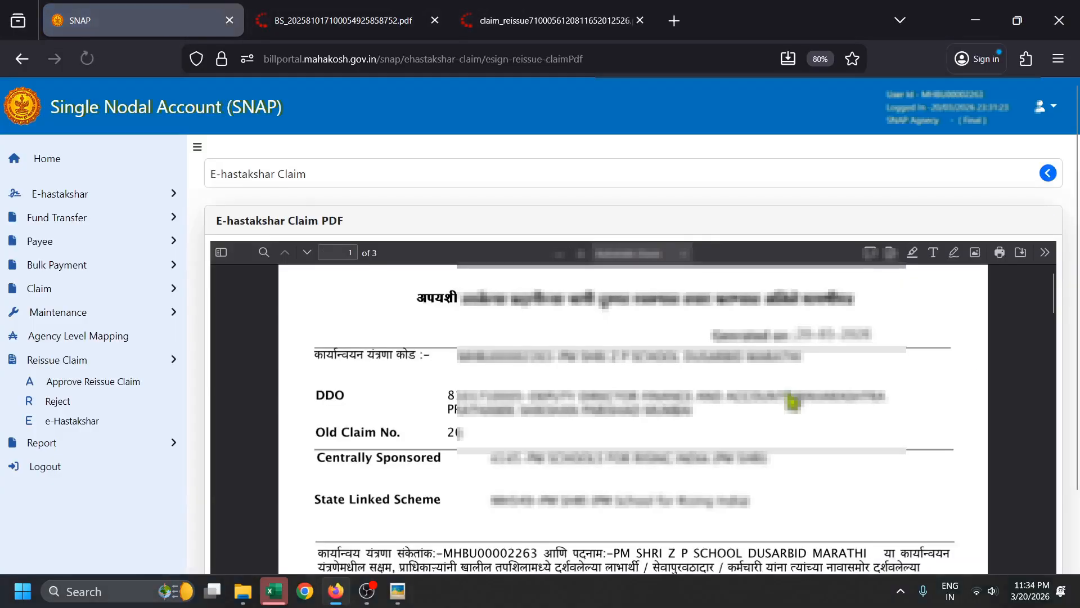
scroll(952, 451, down, 15)
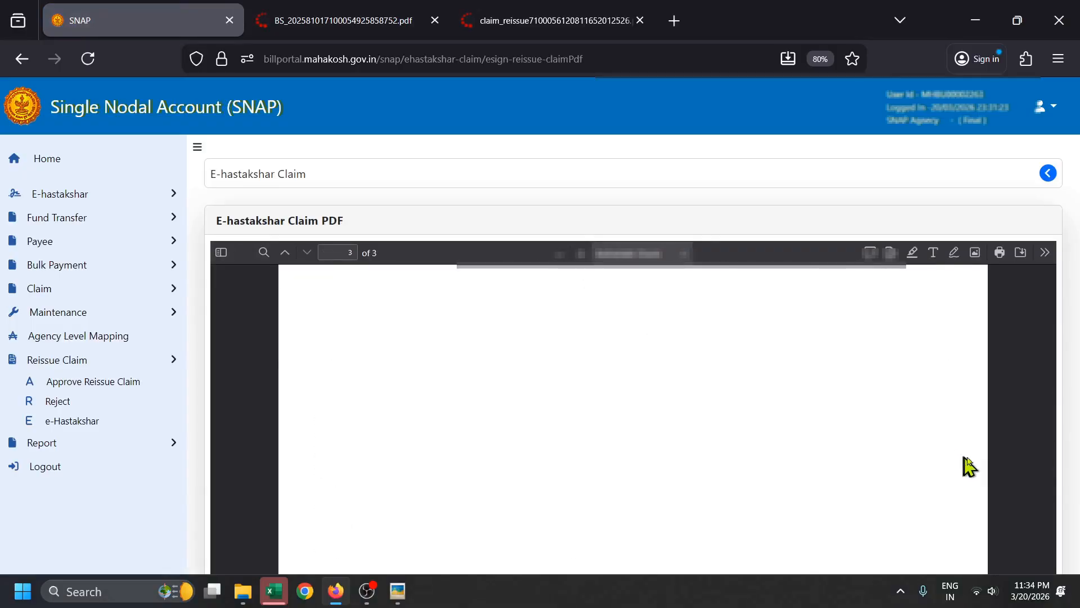
scroll(984, 473, down, 5)
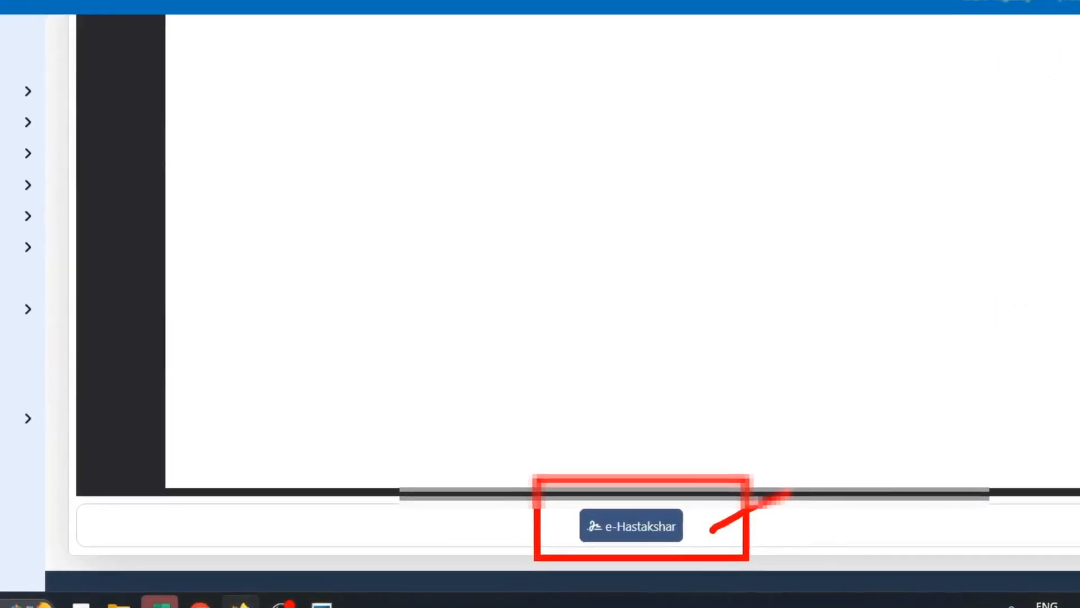
- Start e-Hastakshar for the claim, choose OTP as the authentication type, accept the declaration and proceed to e-sign
click(637, 526)
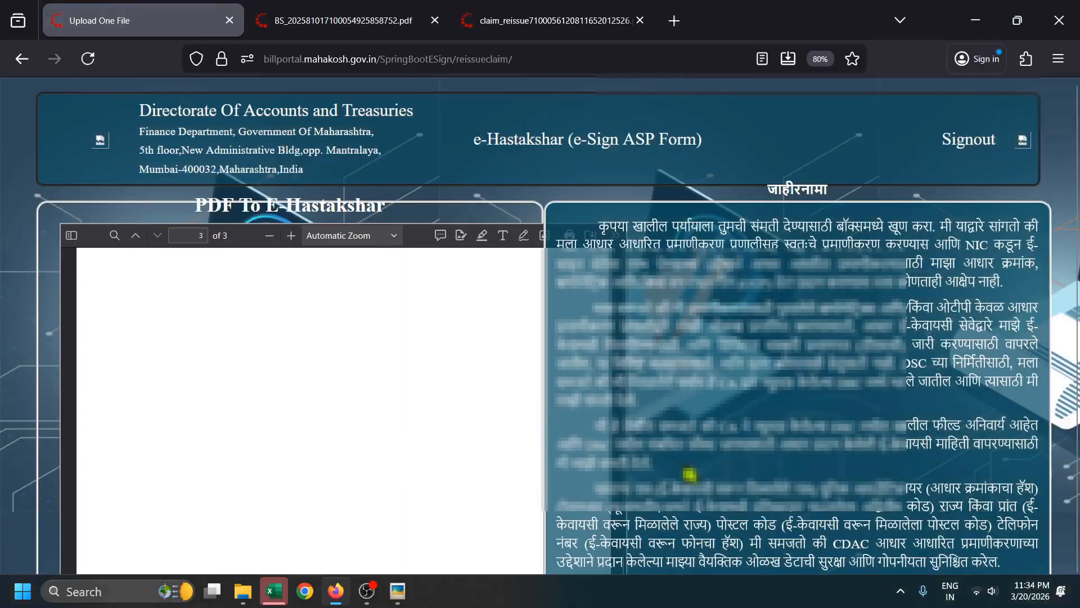
scroll(690, 474, down, 1)
key(ctrl+minus)
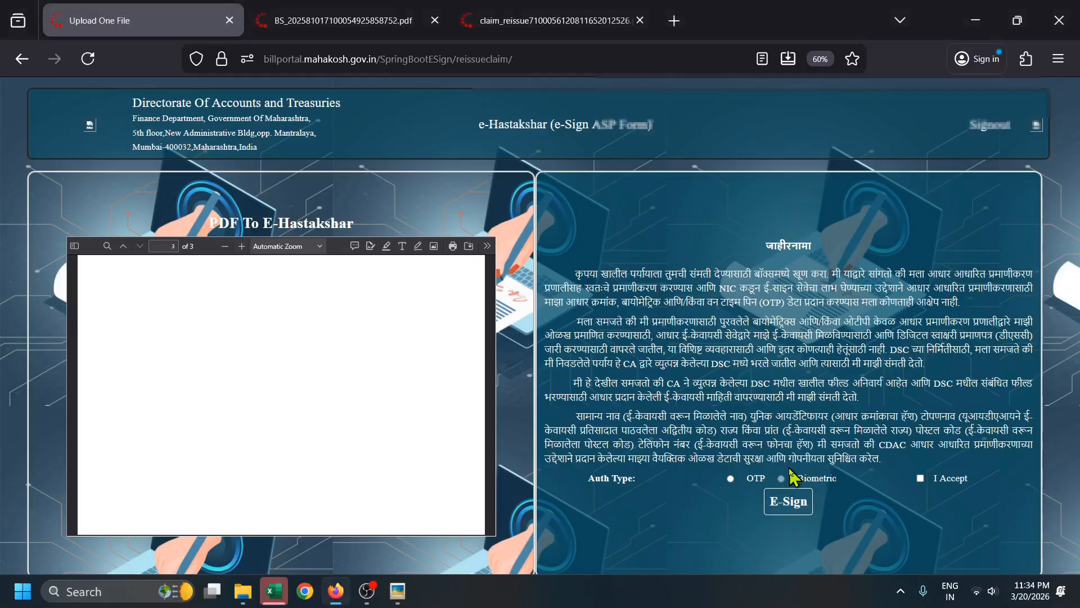
click(730, 478)
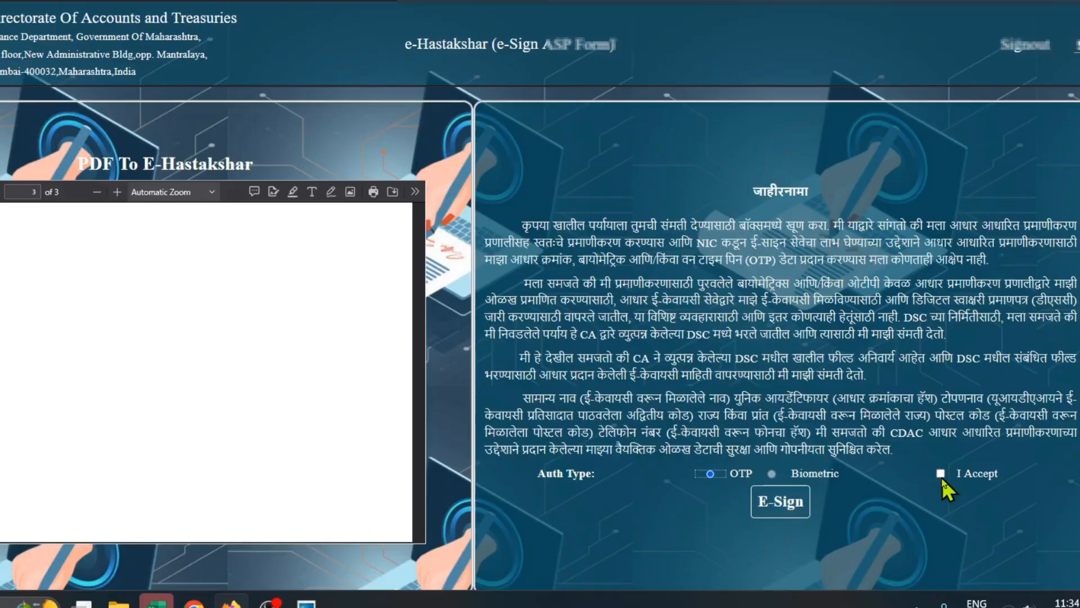
click(941, 473)
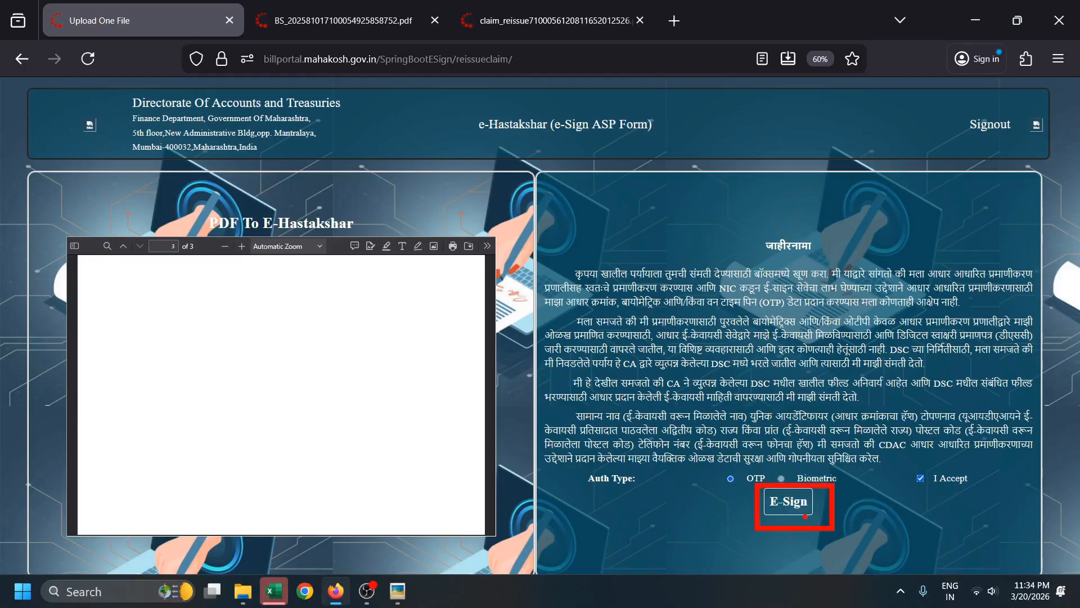
click(803, 512)
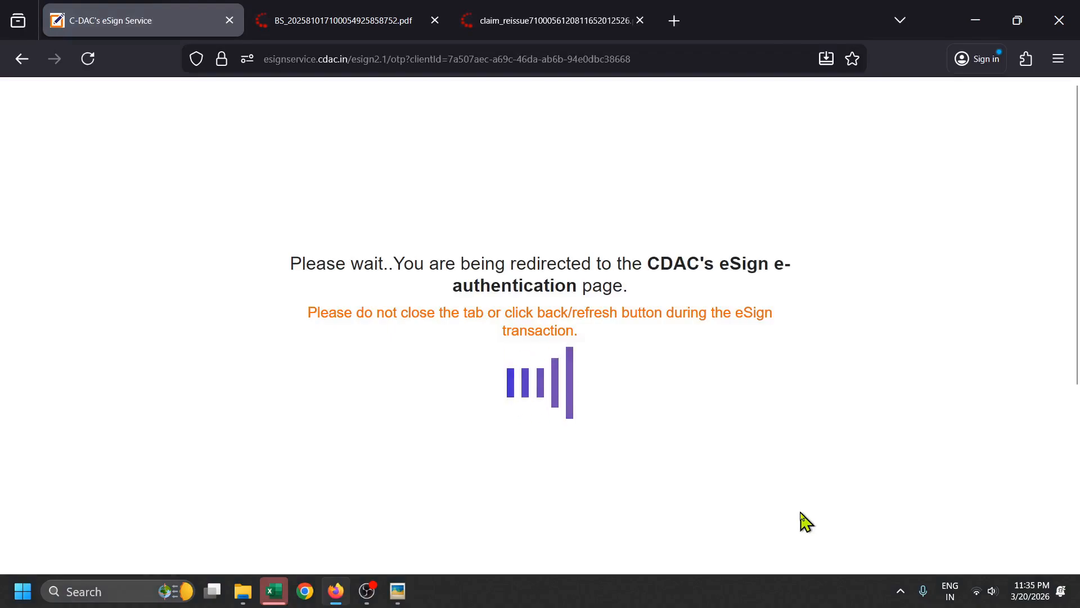
- Examine the Aadhaar OTP options, OTP field and consent statement on CDAC's eSign authentication page
scroll(786, 515, down, 3)
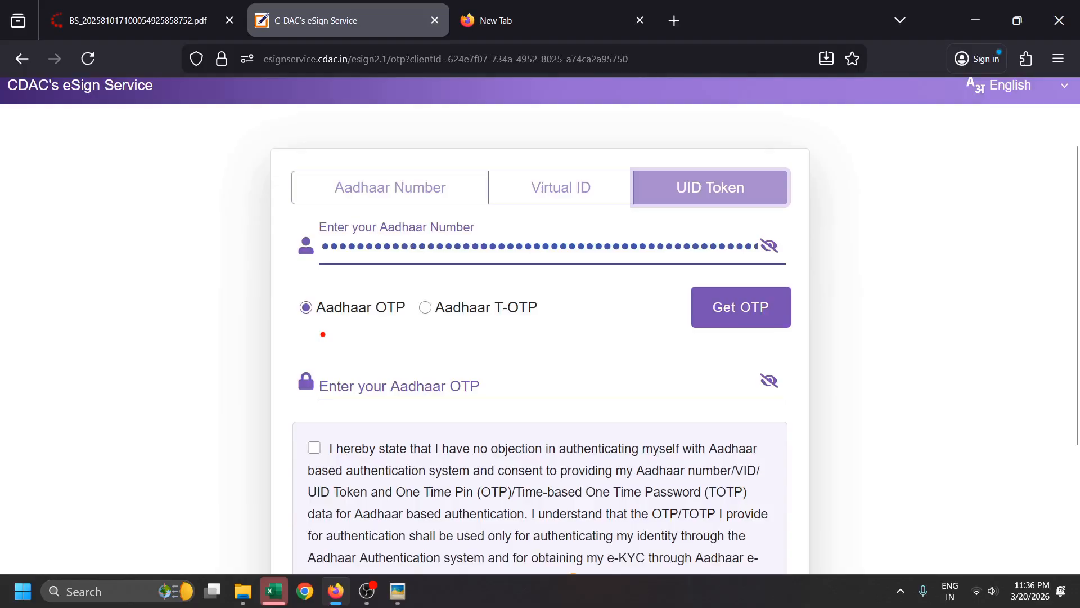
drag(299, 322, 411, 332)
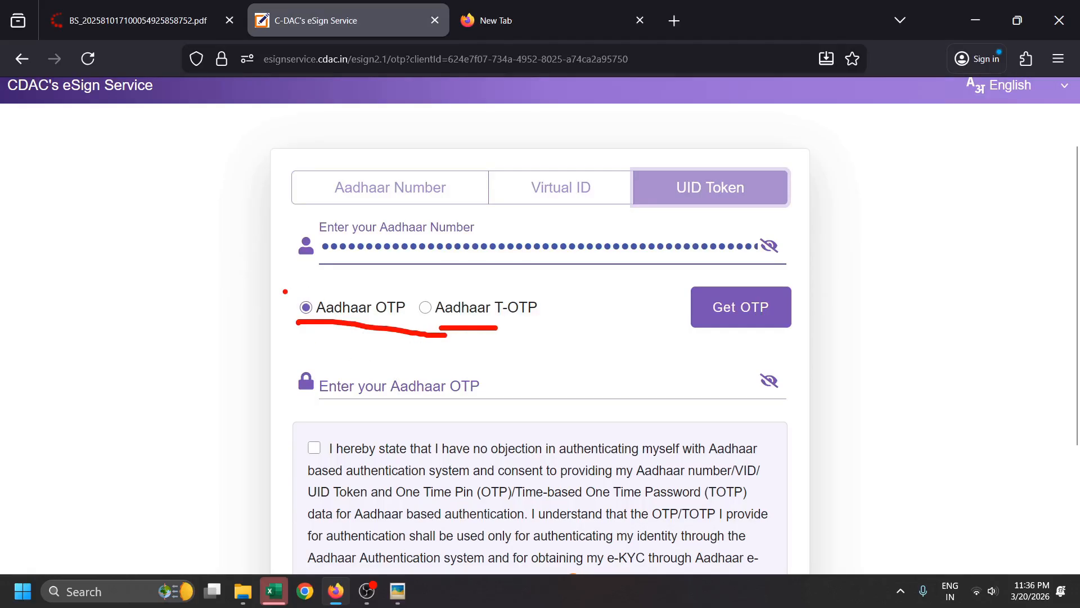
key(Escape)
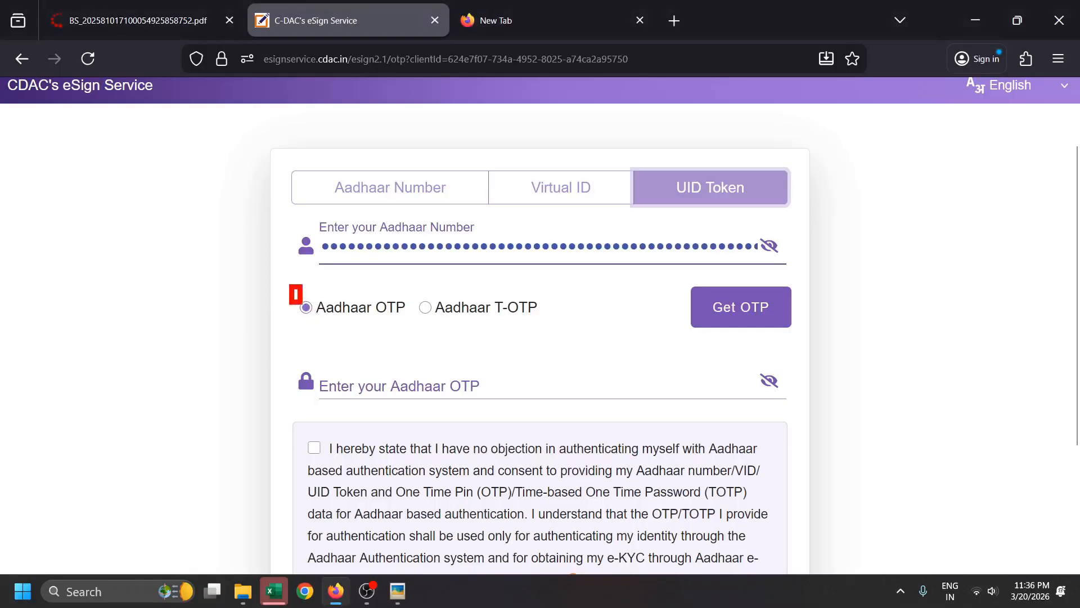
drag(303, 304, 408, 333)
scroll(716, 357, down, 3)
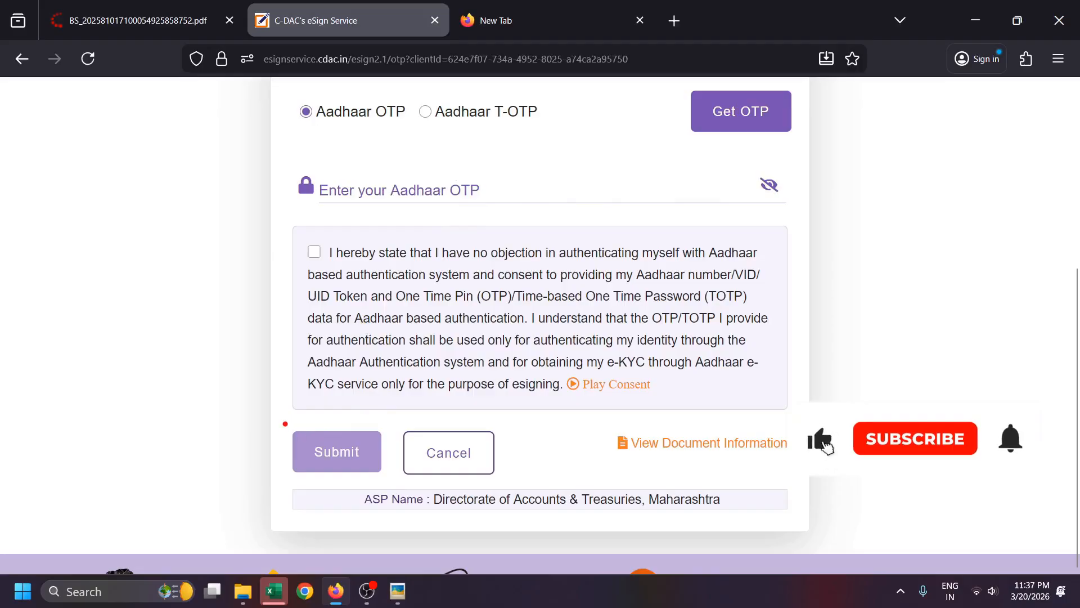
scroll(462, 497, up, 5)
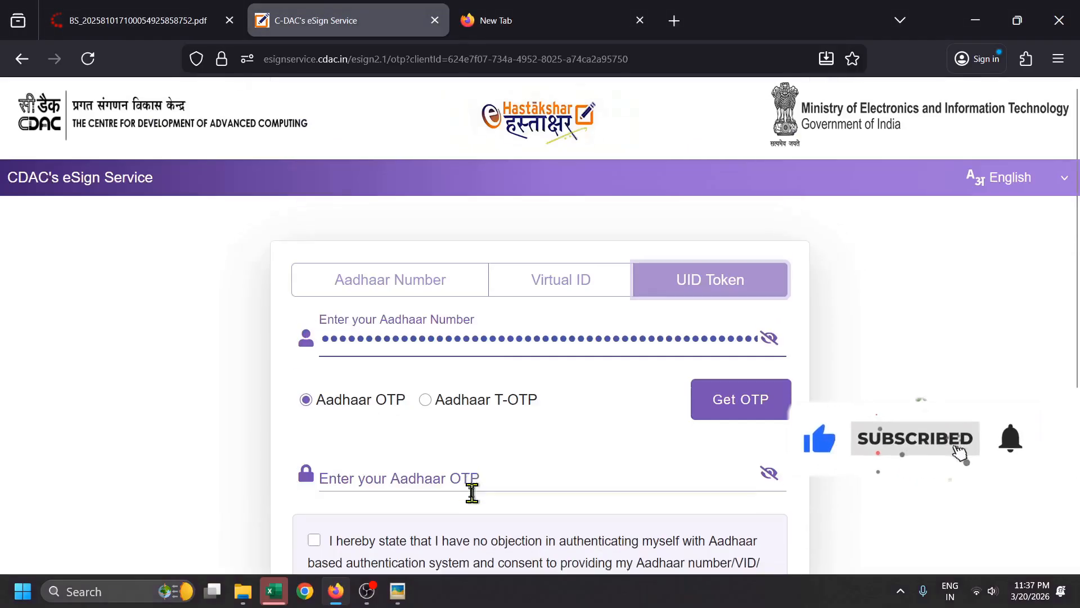